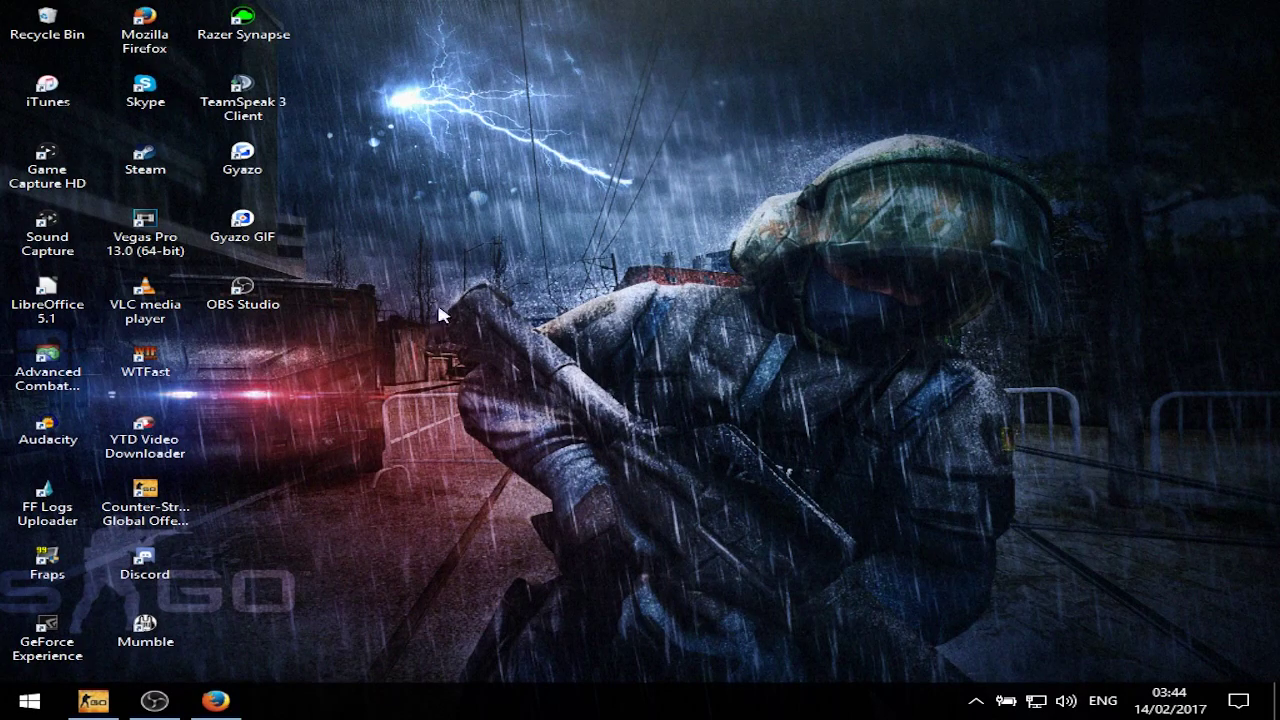
Step: After briefly opening Firefox, confirm CS:GO video is 1024×768 Normal 4:3 Fullscreen, then quit the game
left_click(216, 700)
left_click(1251, 12)
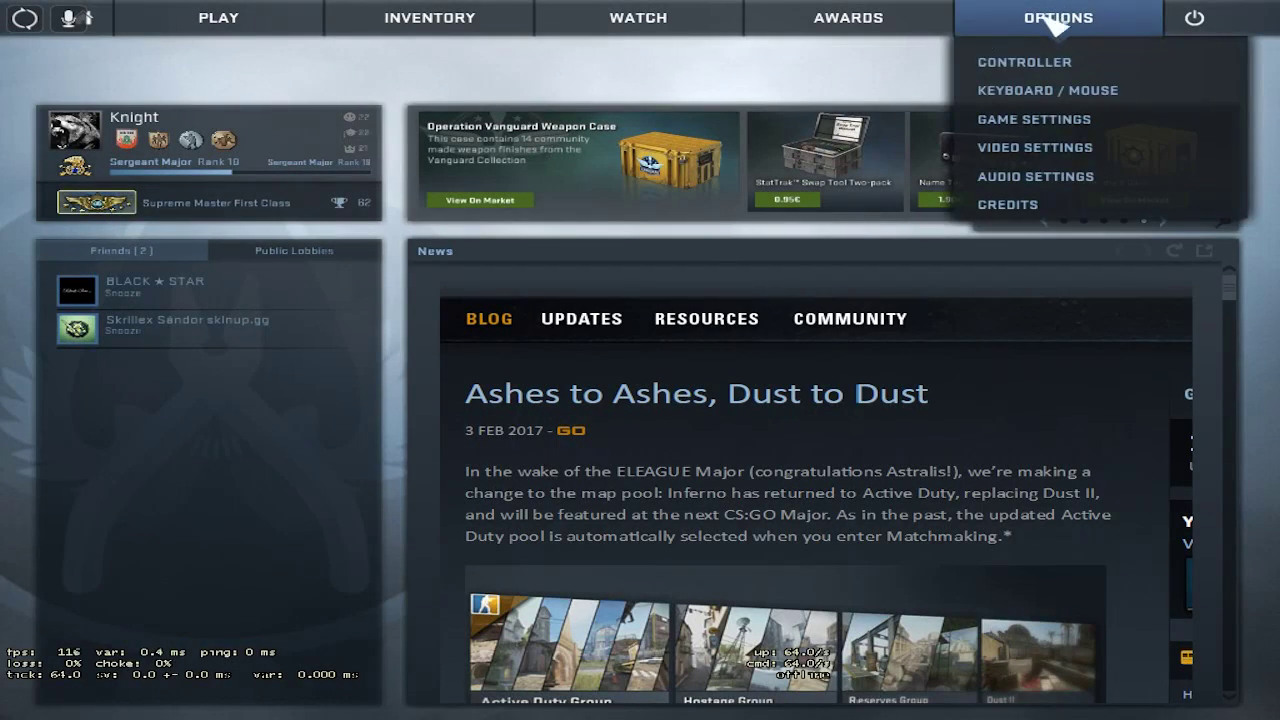
left_click(1030, 150)
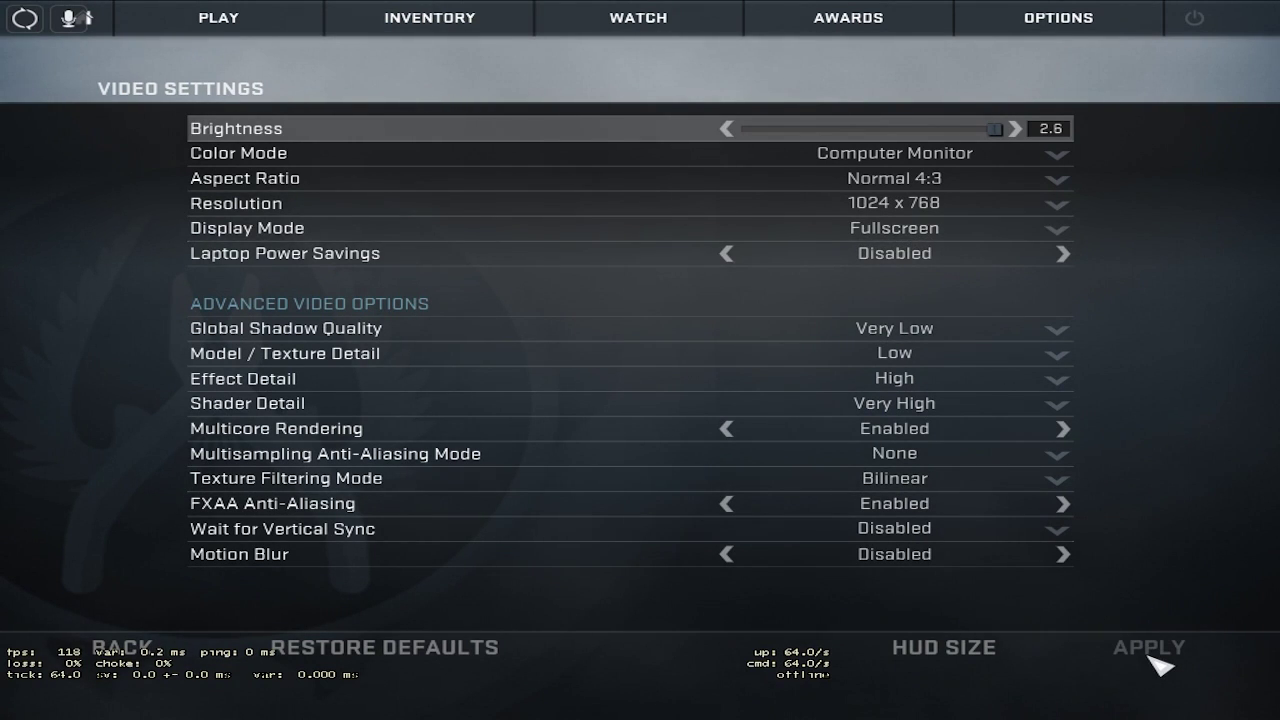
left_click(42, 15)
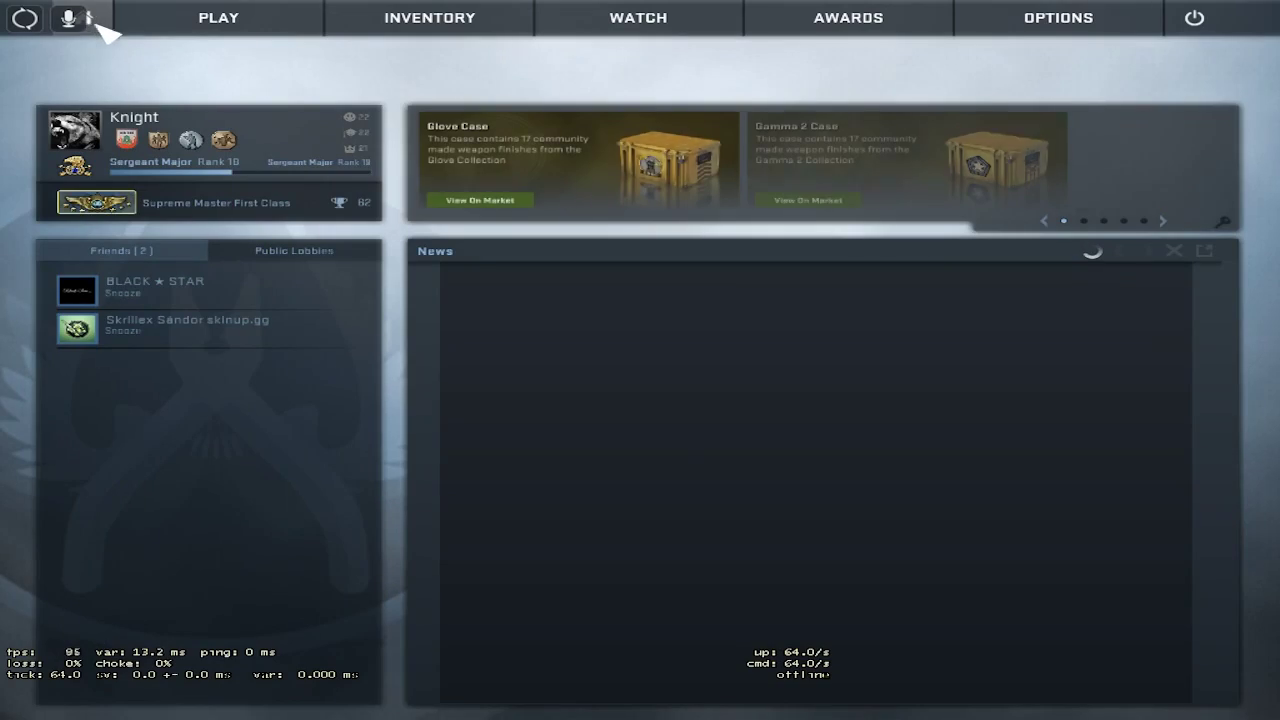
left_click(1194, 17)
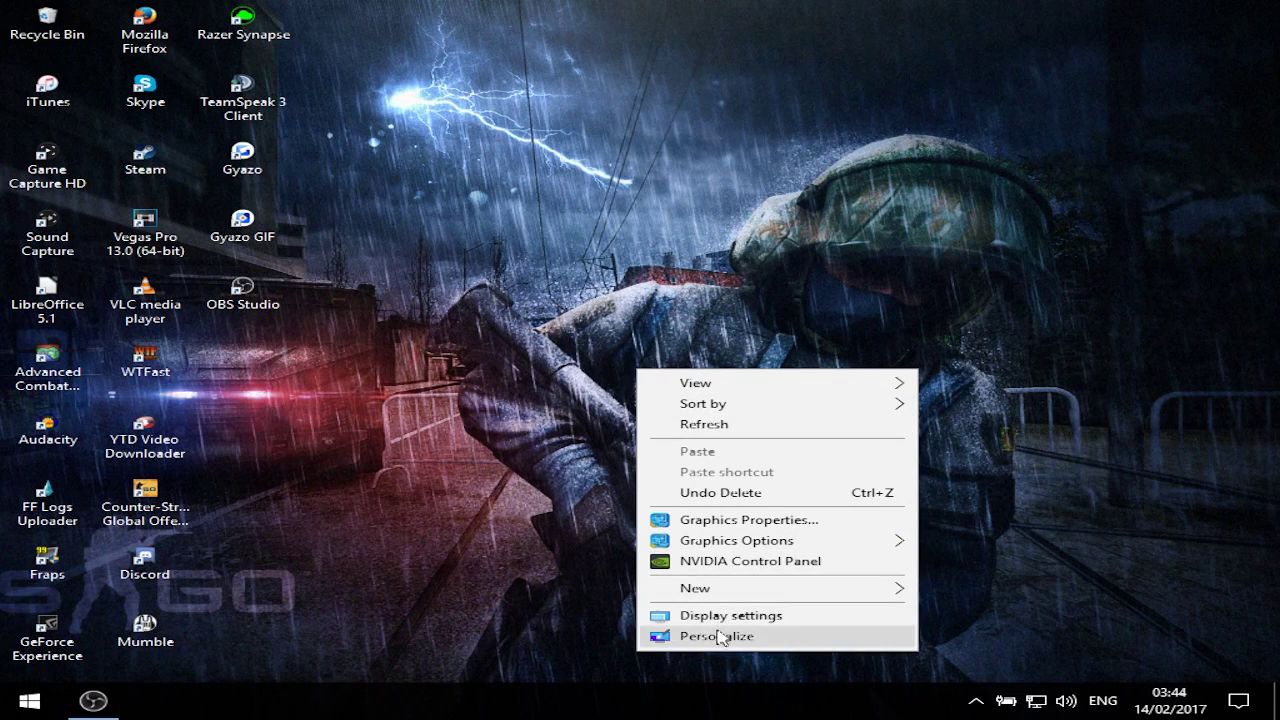
Step: Open the desktop's Display settings and select display 2 (Landscape, 100% scale, Show only on 2)
left_click(712, 615)
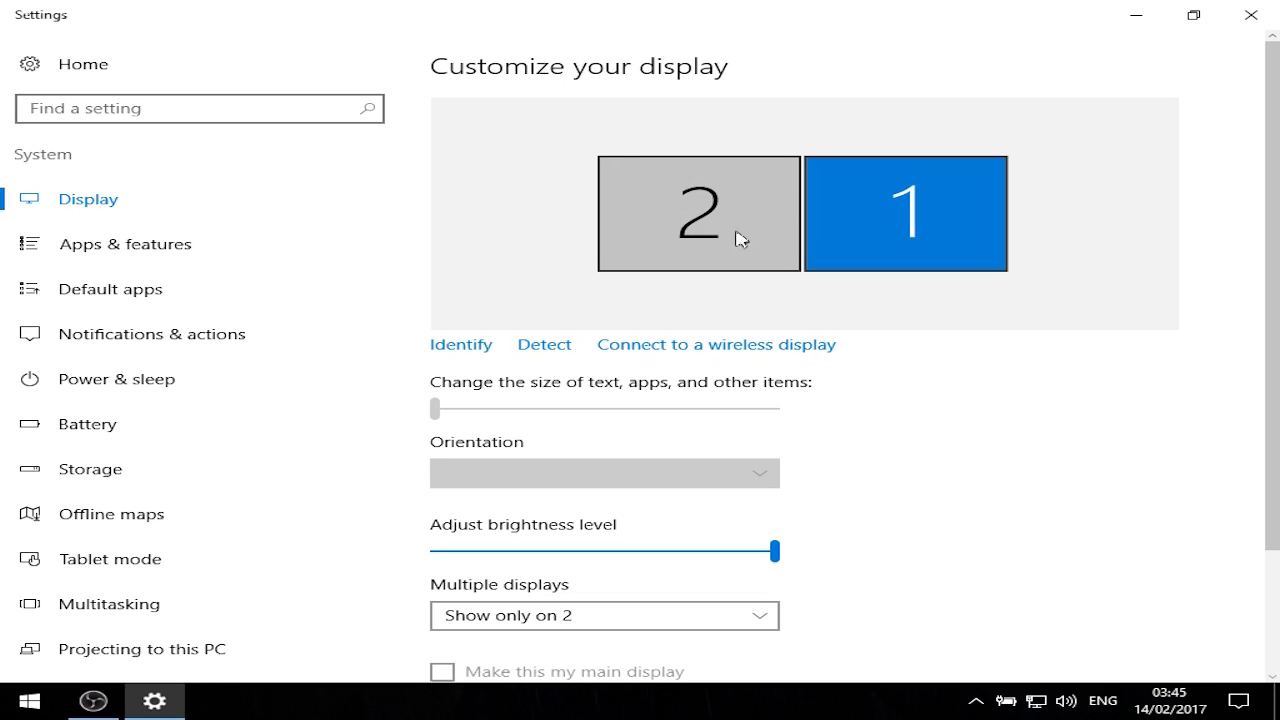
left_click(668, 212)
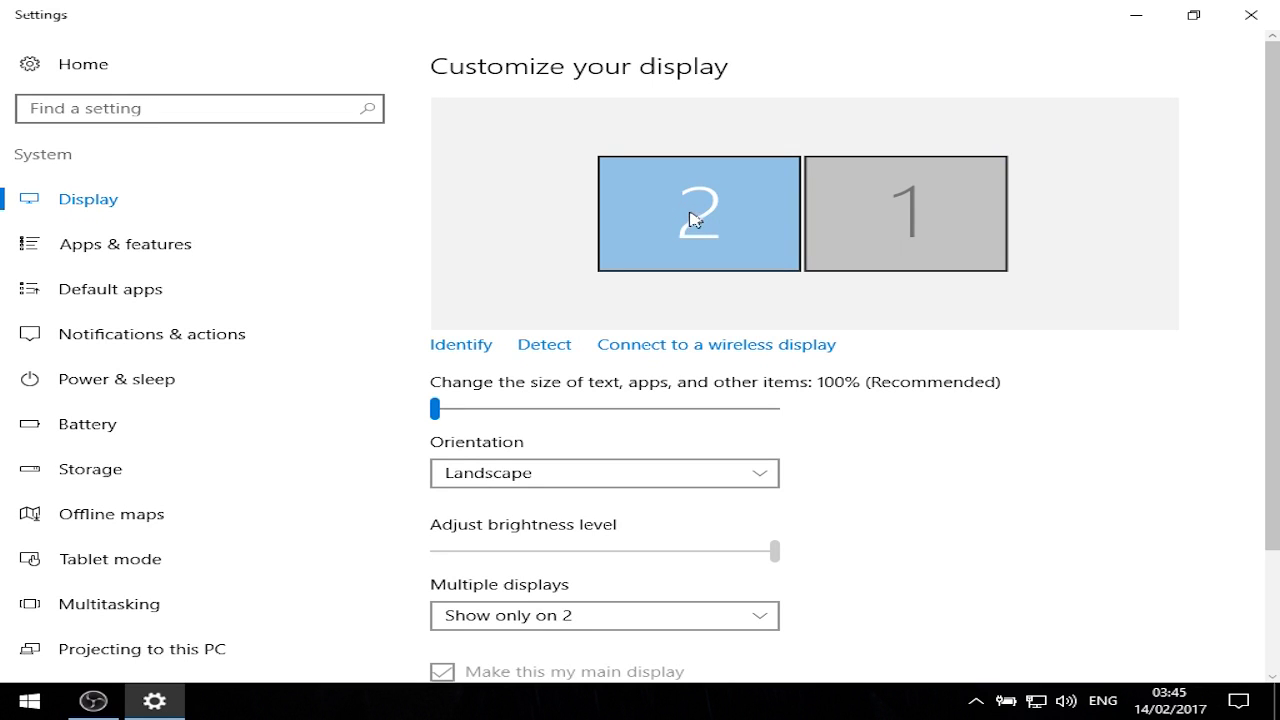
scroll(685, 215, "down", 3)
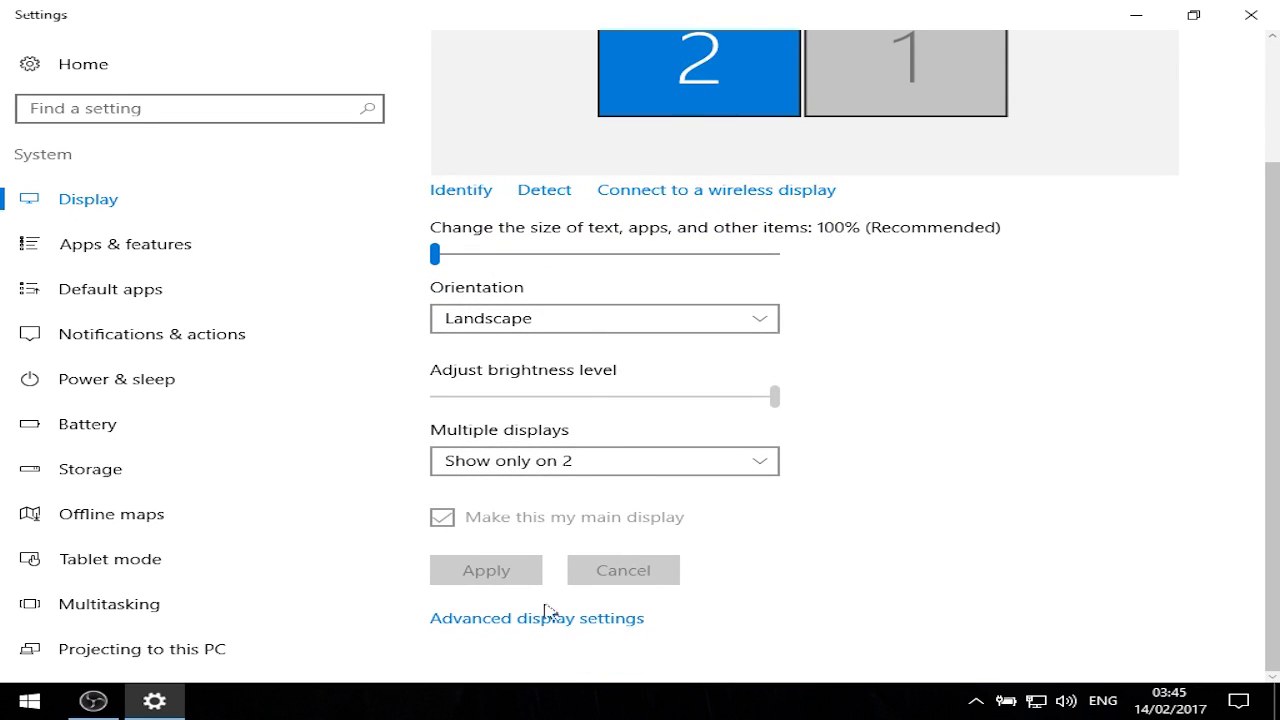
Step: Set display 2's resolution to 1024 × 768 in Advanced display settings
left_click(528, 620)
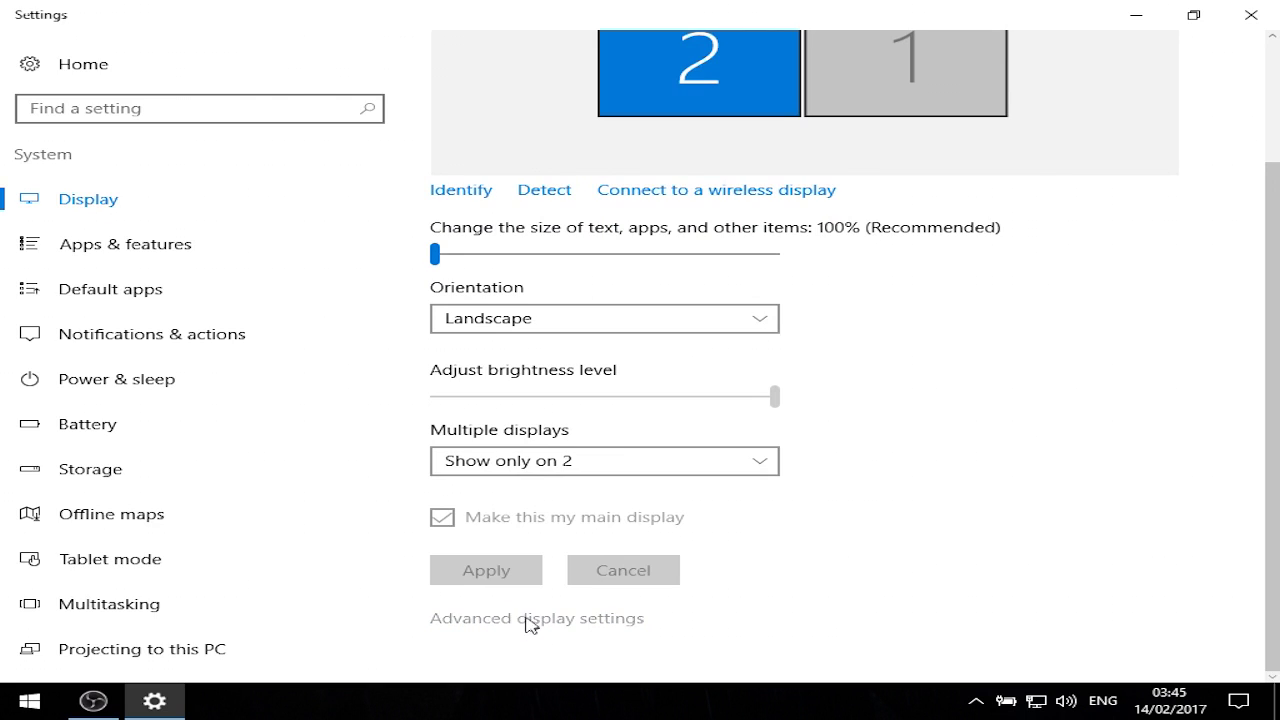
scroll(613, 314, "down", 5)
scroll(613, 314, "up", 3)
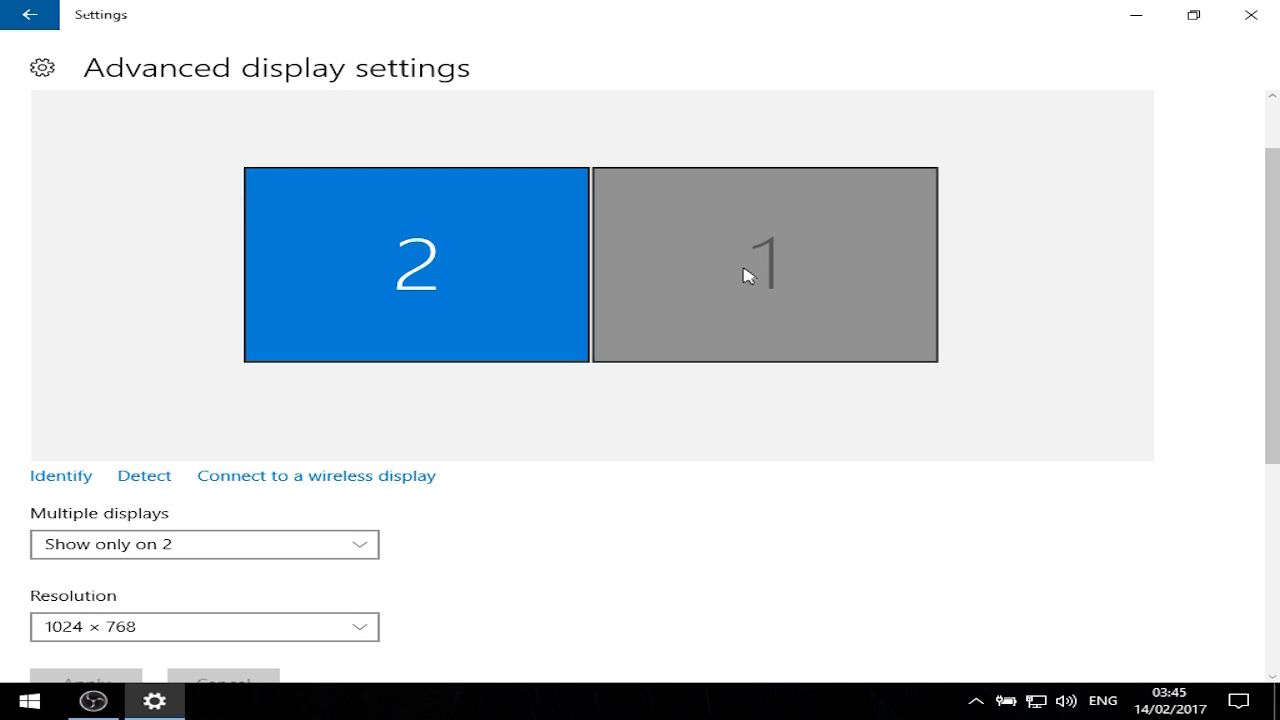
scroll(616, 240, "down", 2)
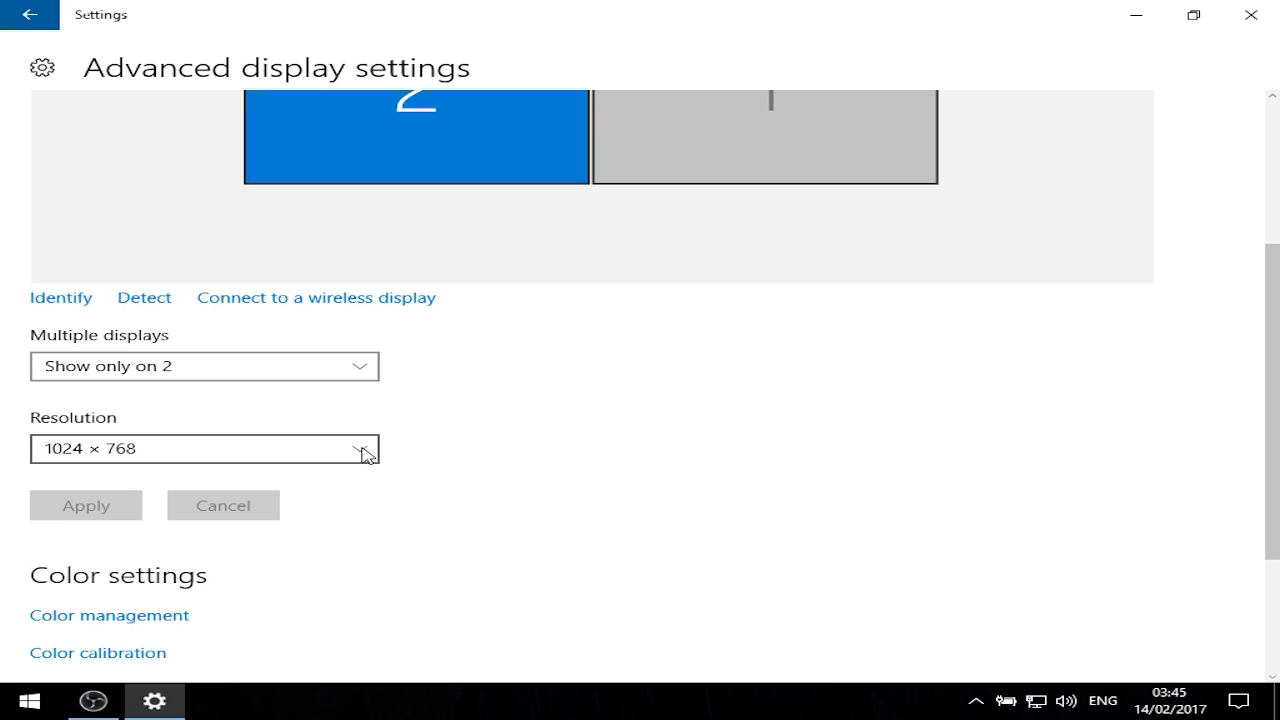
left_click(366, 452)
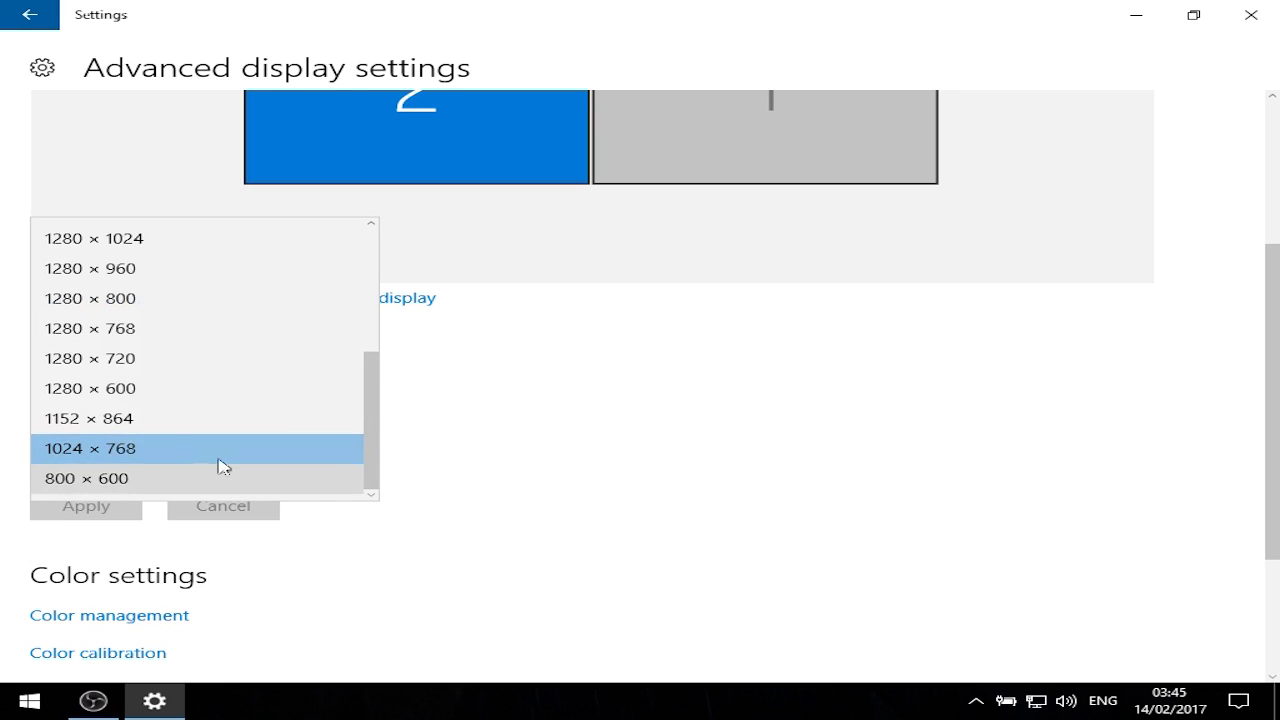
left_click(98, 450)
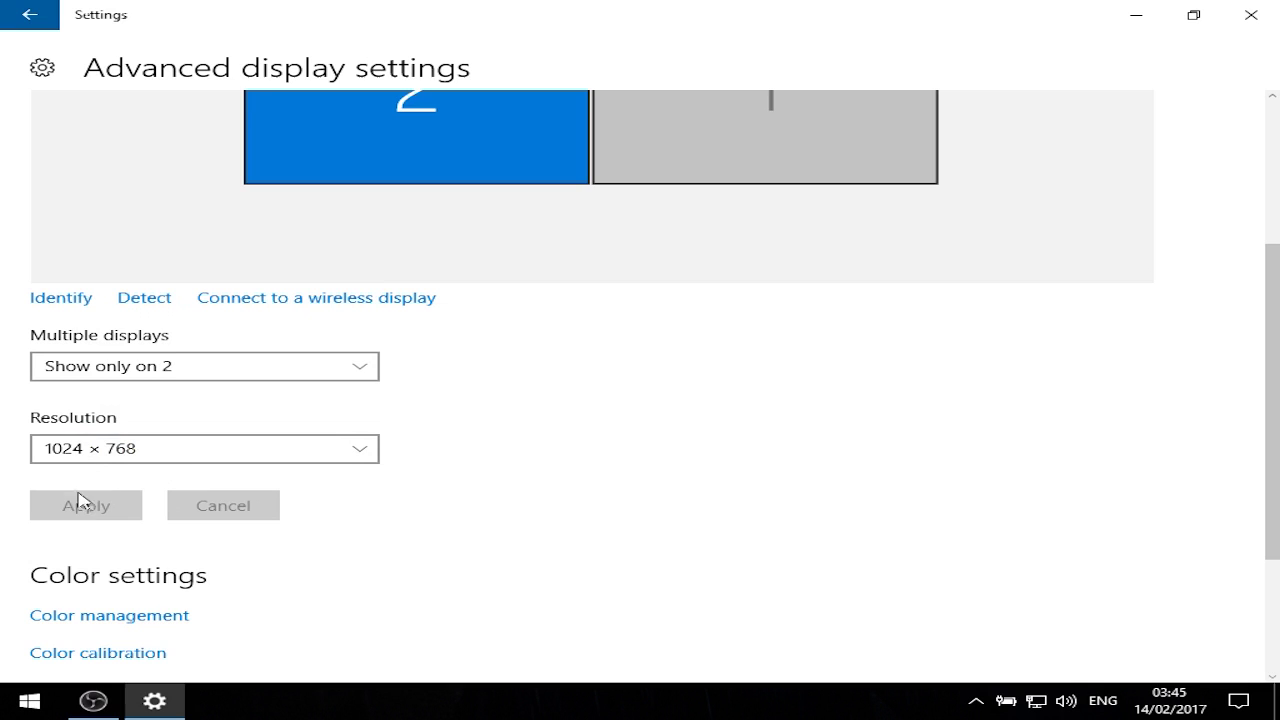
scroll(100, 505, "down", 3)
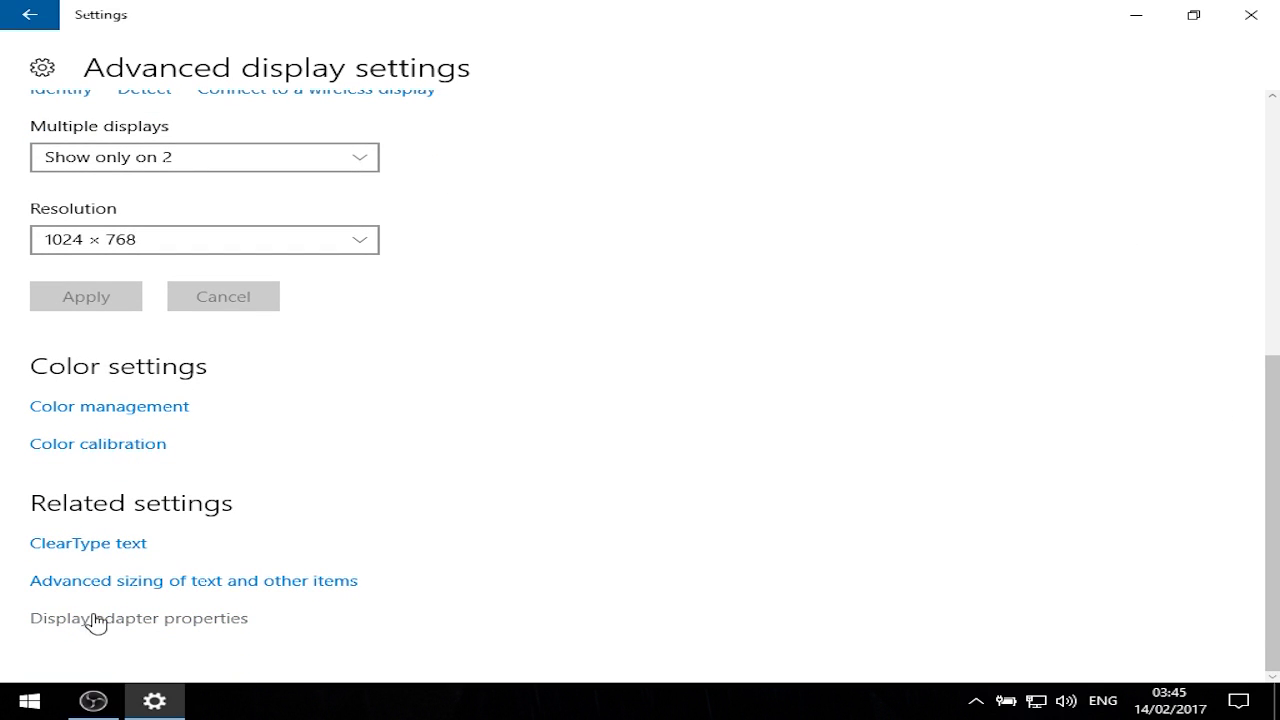
Step: In the display adapter's Monitor tab, list the refresh rates from 50 to 75 Hertz
left_click(123, 622)
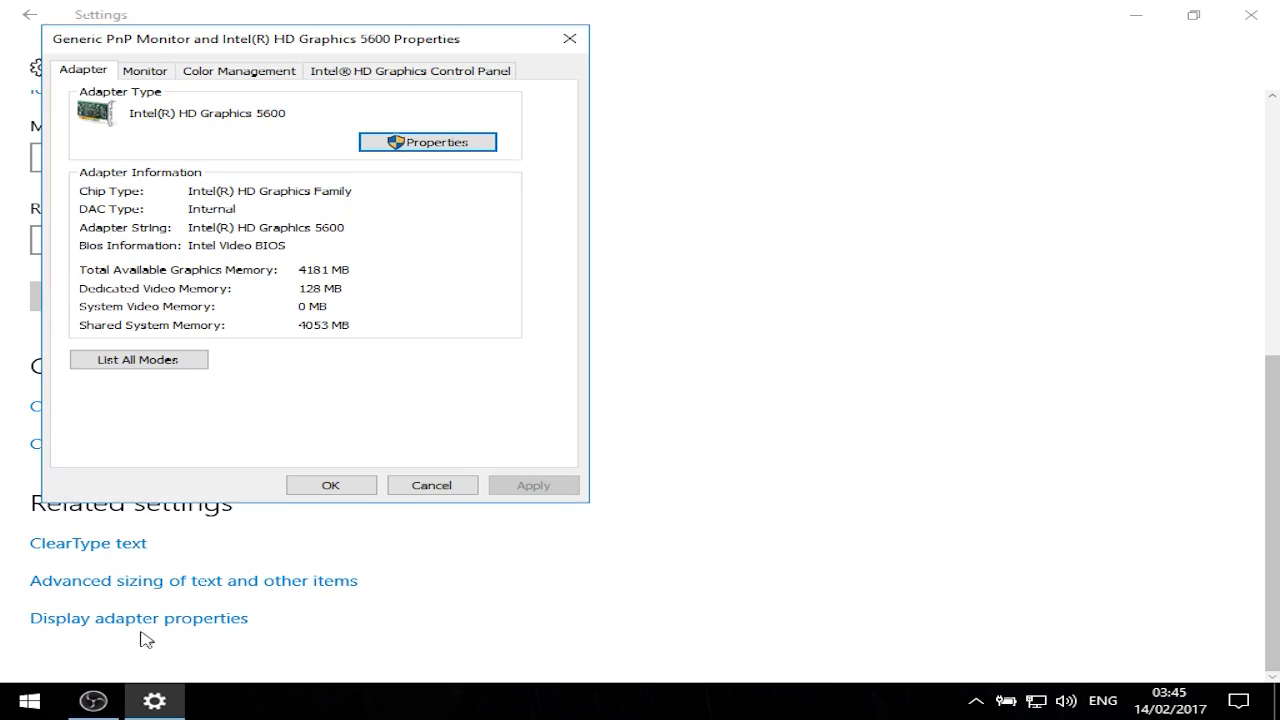
left_click(148, 75)
left_click(165, 222)
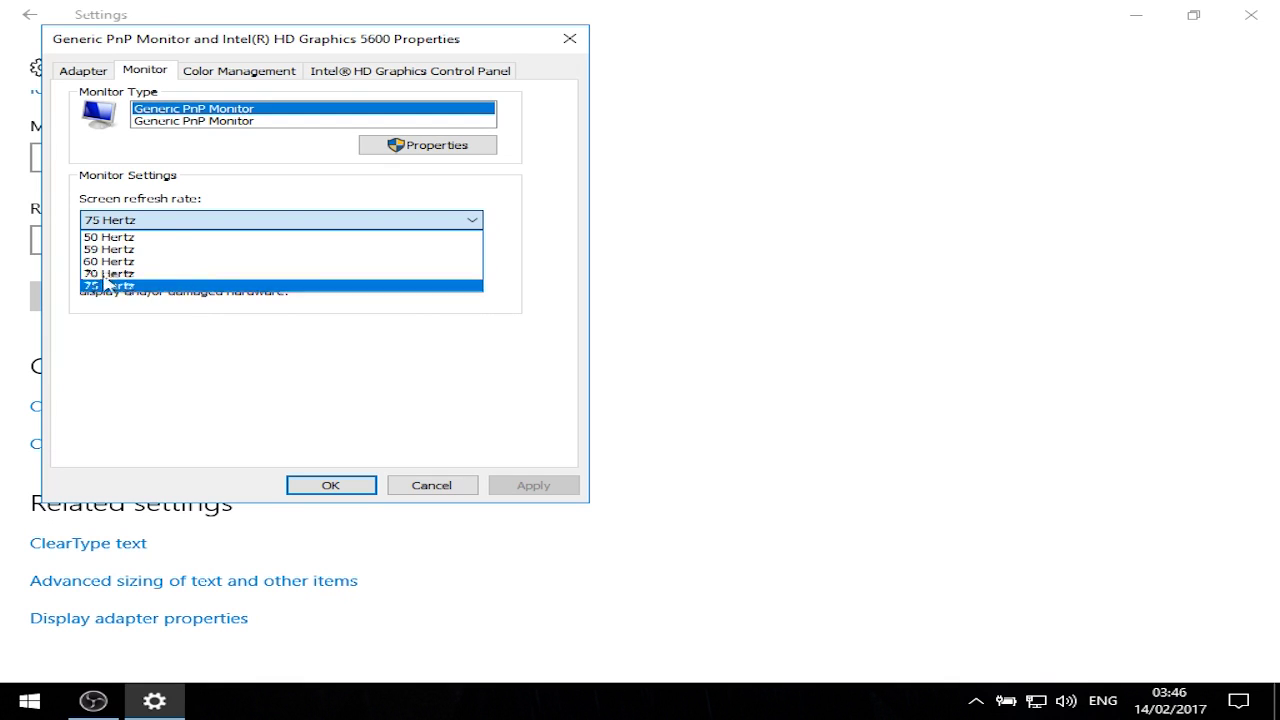
Step: Select and apply a 75 Hertz screen refresh rate
left_click(110, 285)
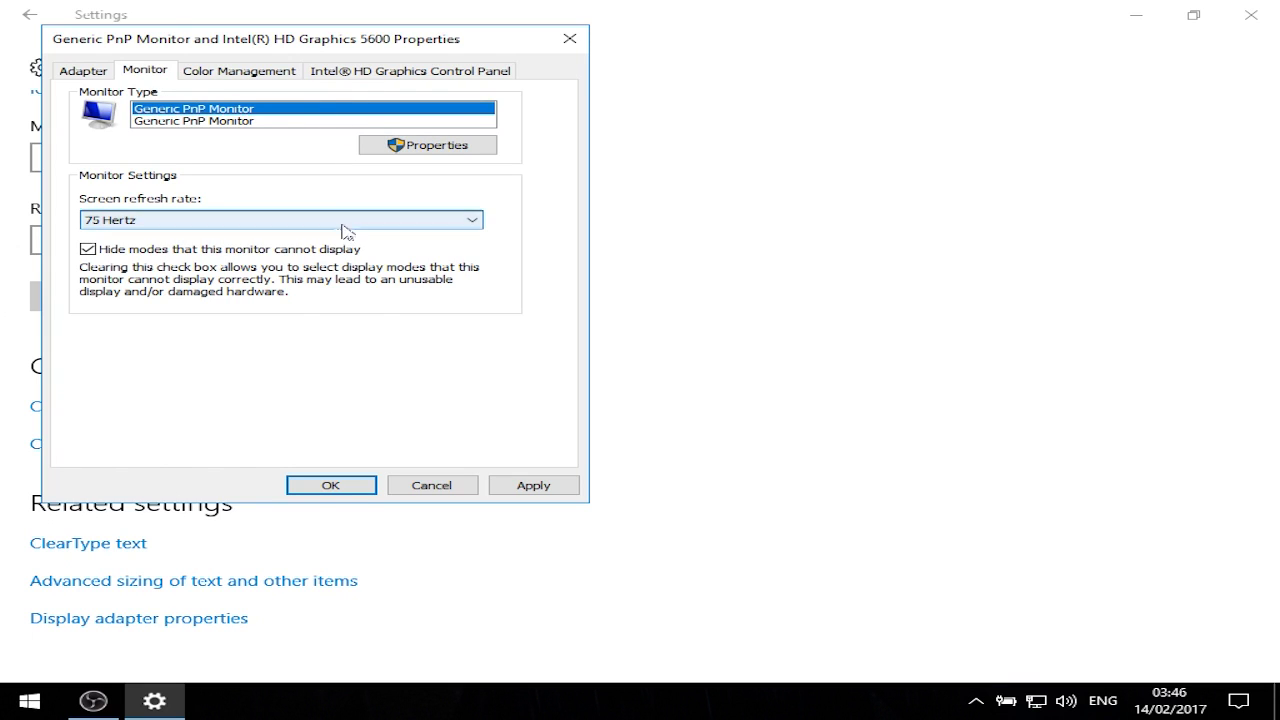
left_click(530, 486)
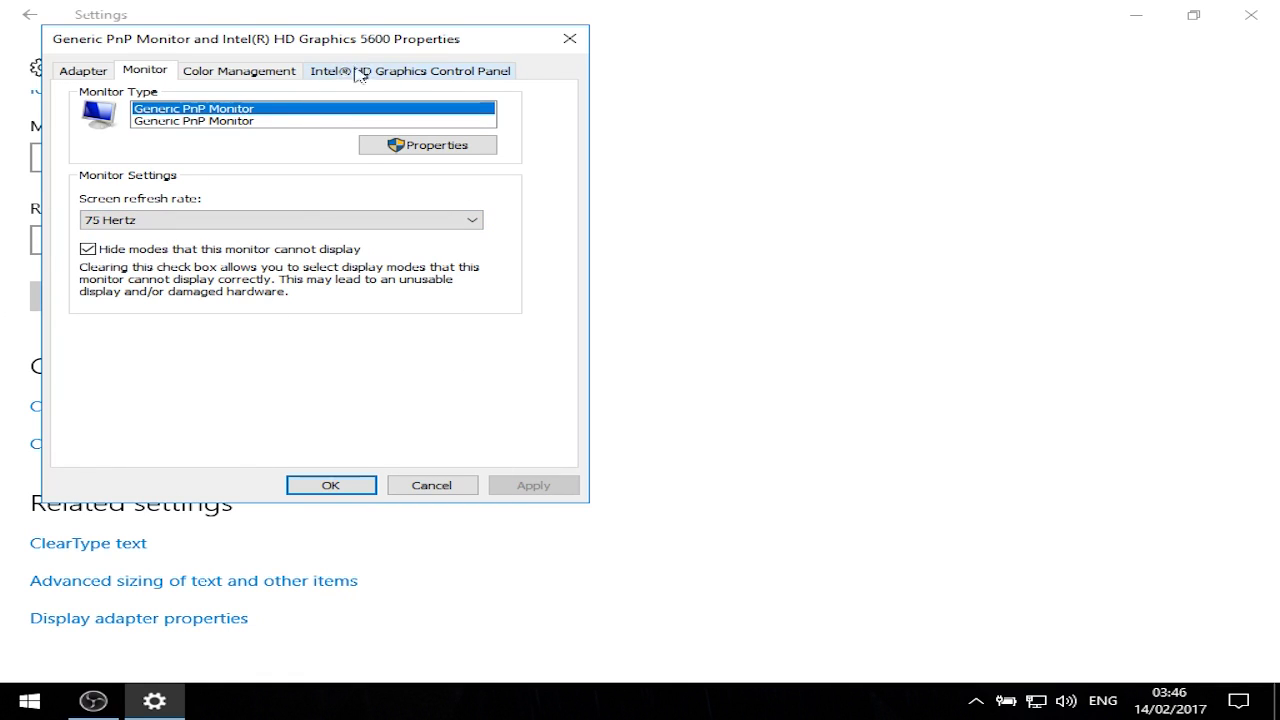
Step: Review the Intel graphics tab's Scale Full Screen setting, then close the adapter properties and Settings
left_click(408, 74)
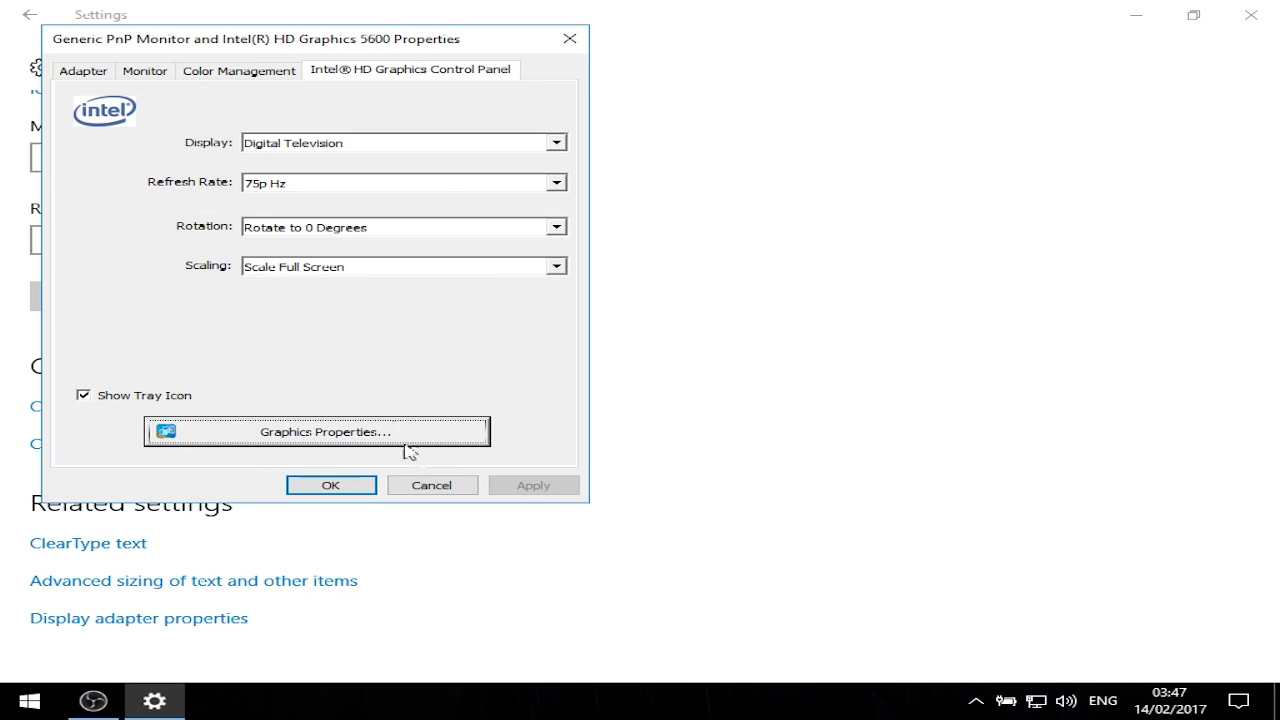
left_click(331, 485)
left_click(1254, 14)
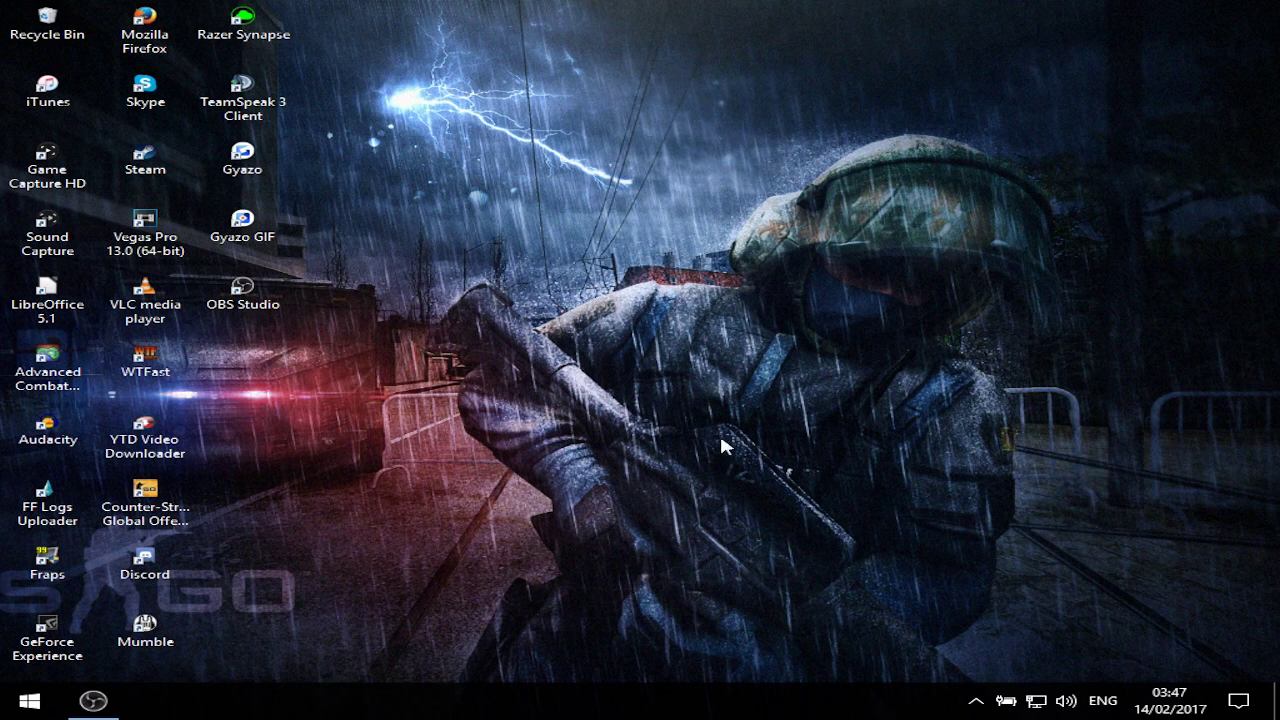
left_click(976, 700)
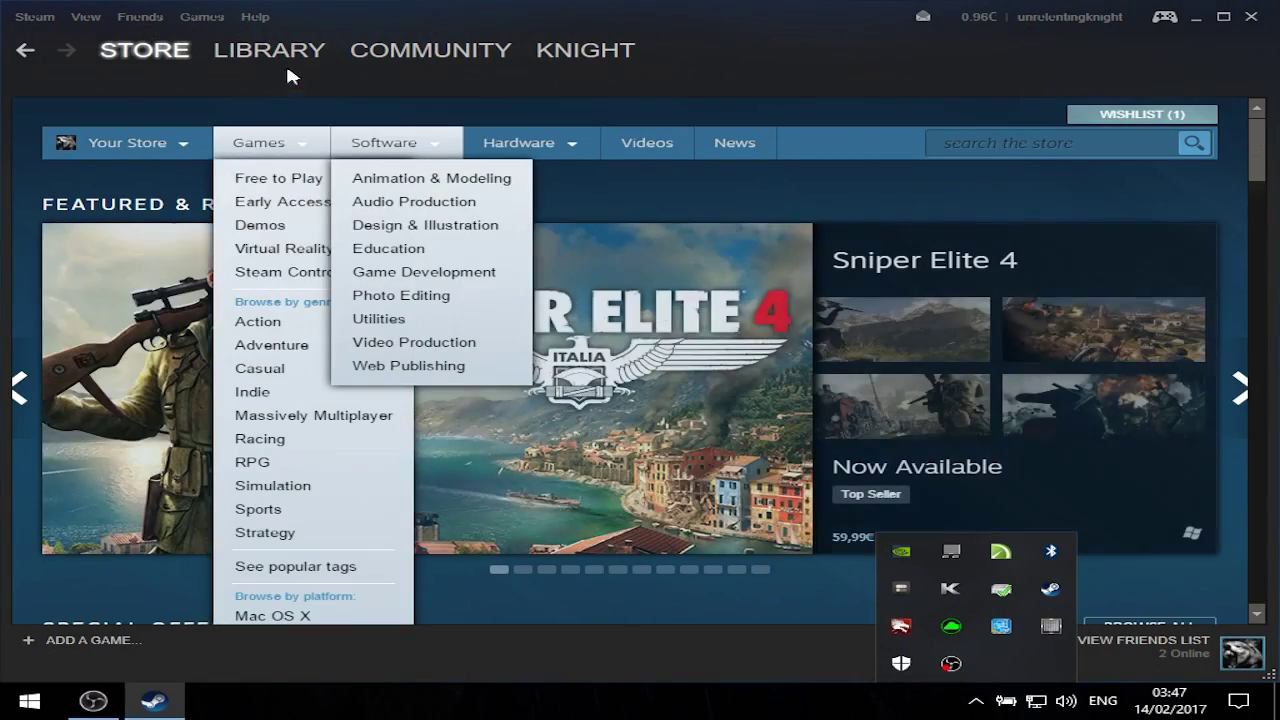
Step: Open Counter-Strike: Global Offensive's launch options from the Steam games library
mouse_move(243, 55)
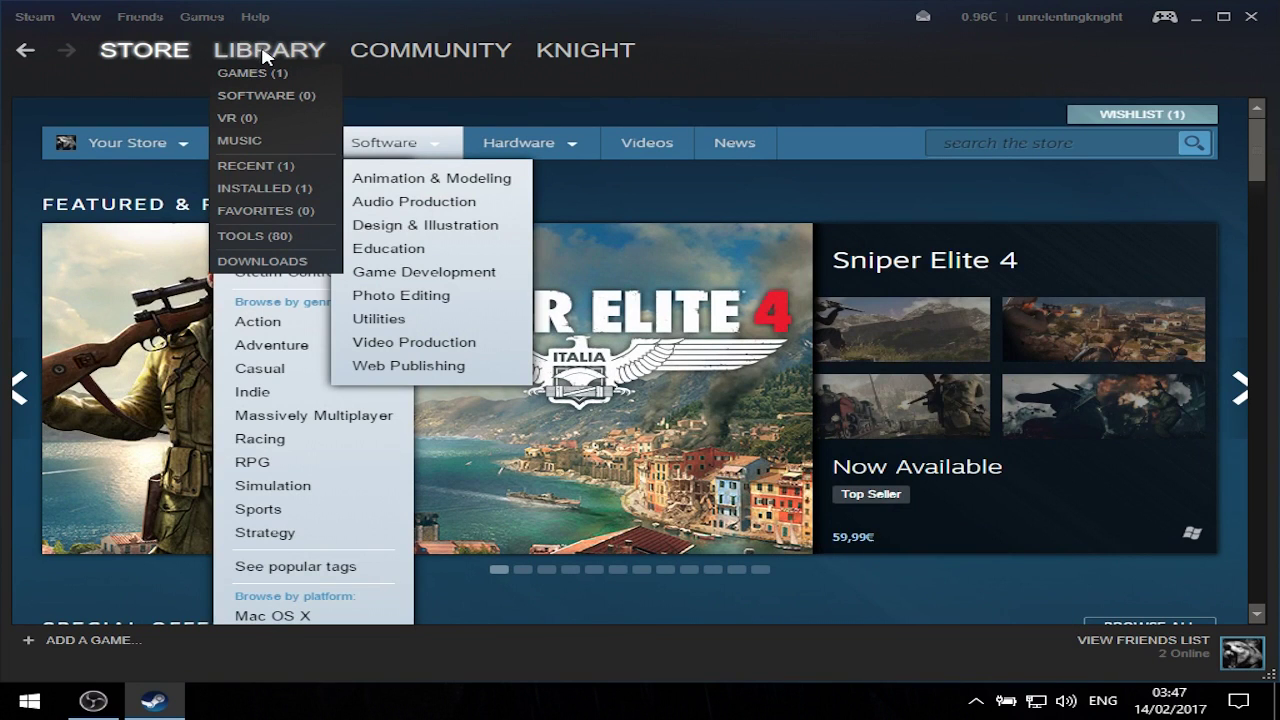
left_click(247, 74)
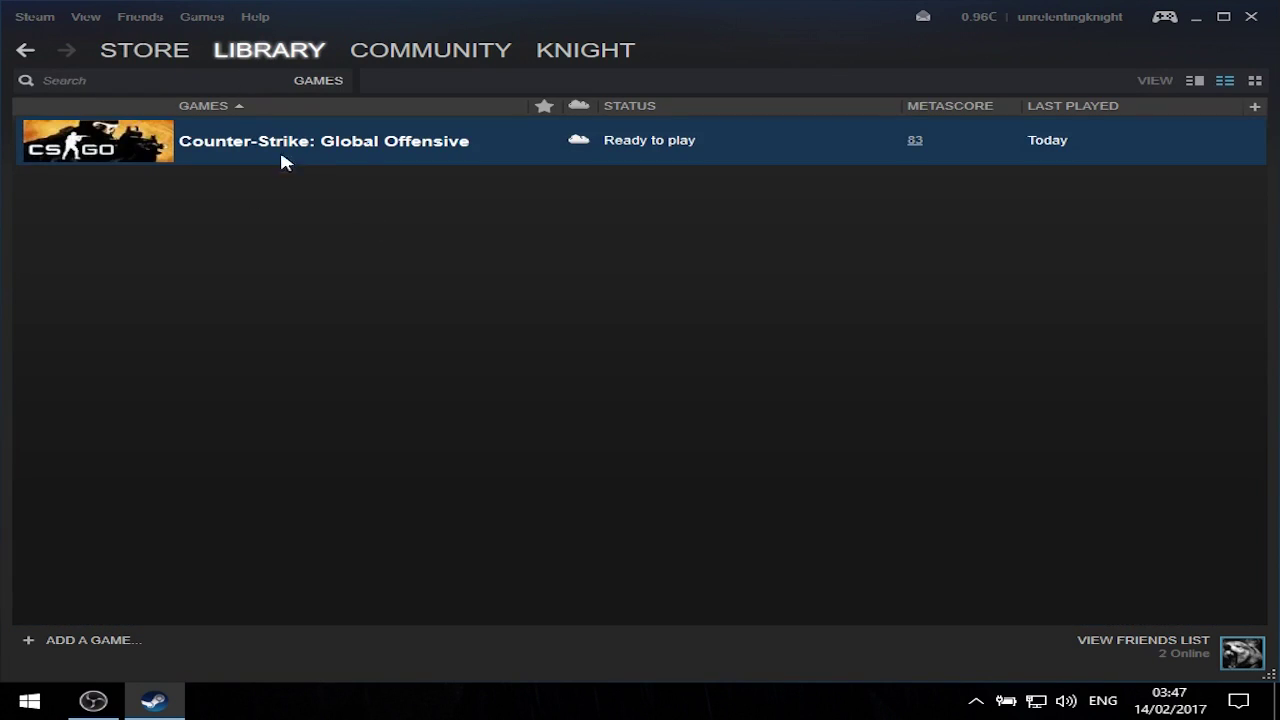
right_click(293, 148)
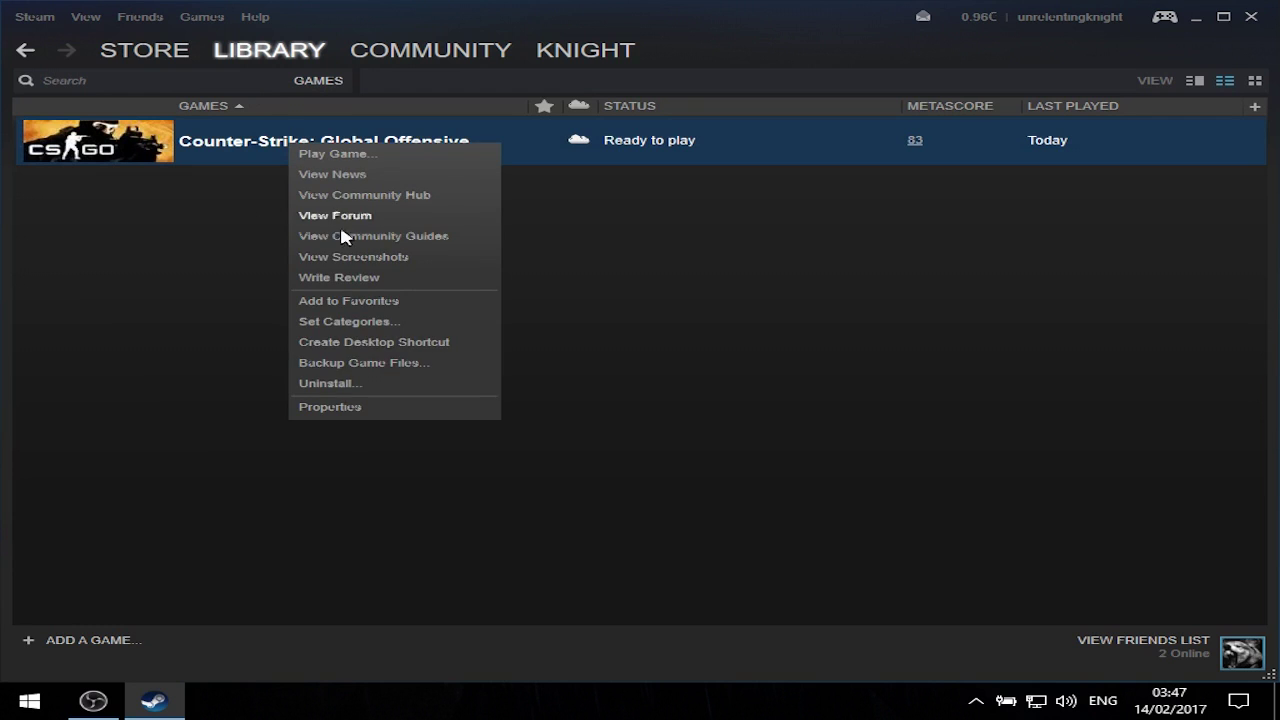
left_click(331, 412)
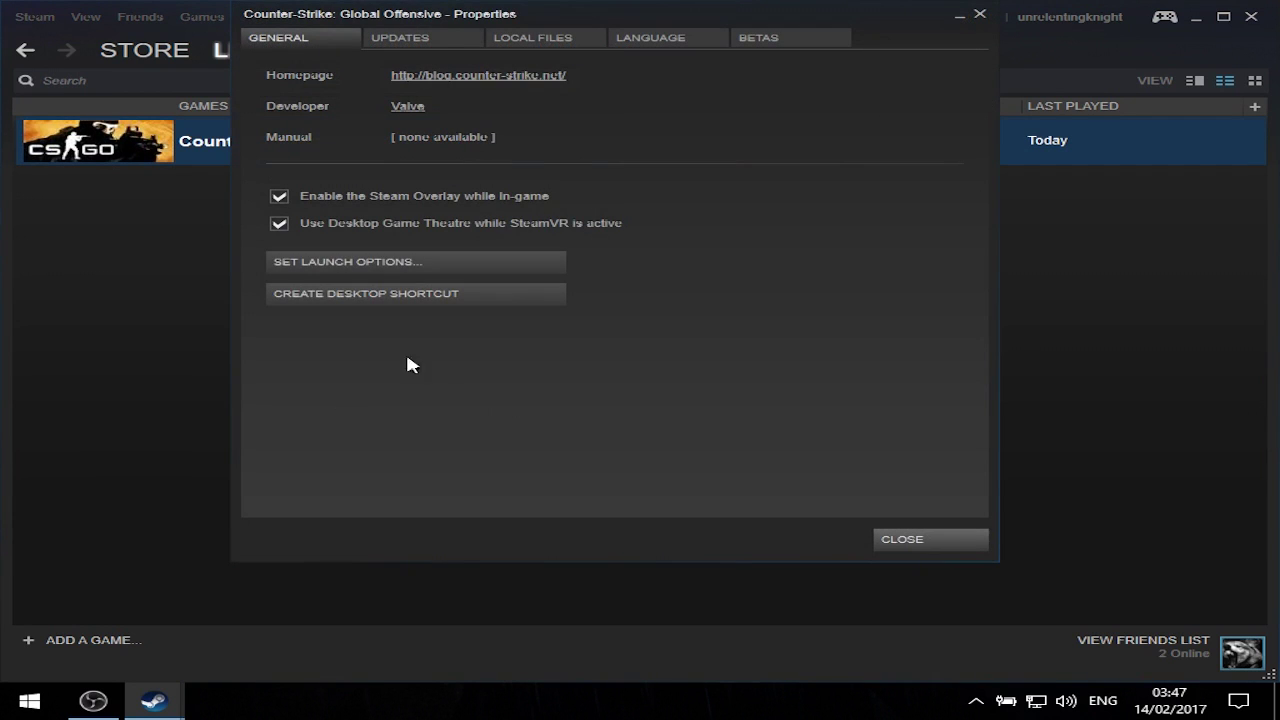
left_click(332, 265)
Step: Confirm the launch options read -noborder -novid -freq 75, save them, and close Steam
left_click_drag(587, 357, 449, 356)
left_click(457, 356)
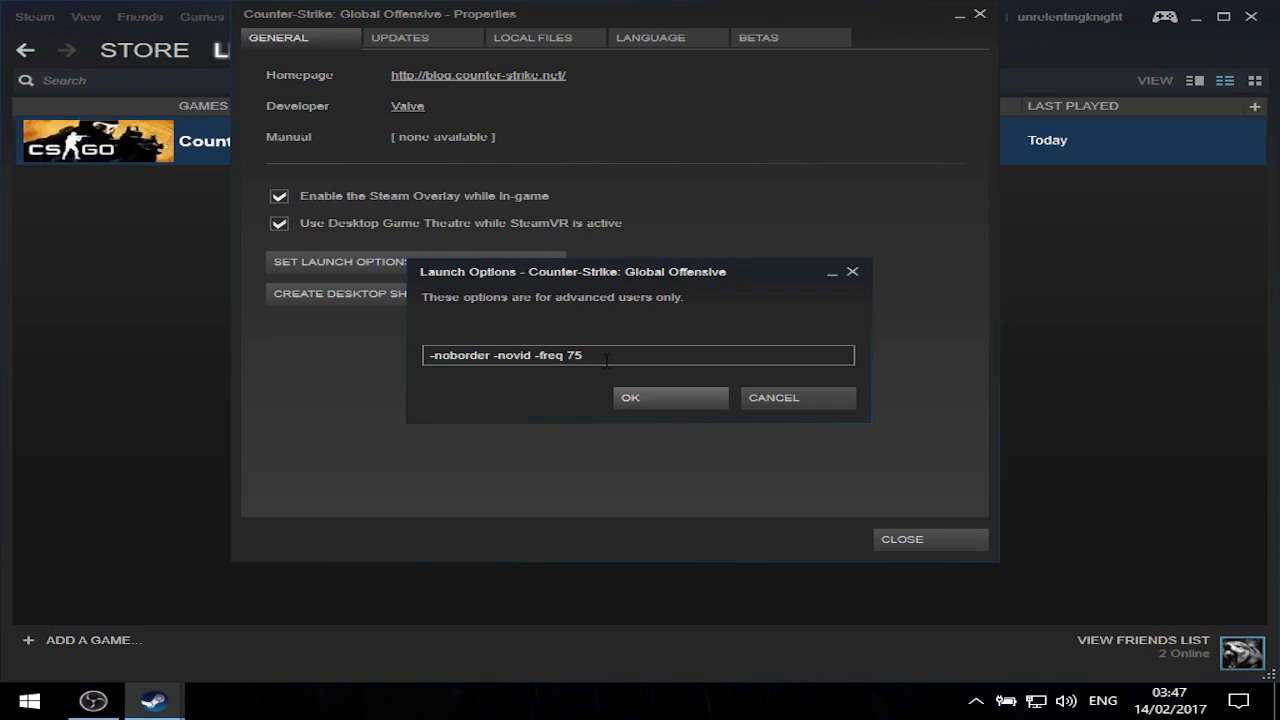
left_click_drag(586, 356, 532, 356)
left_click(594, 362)
left_click_drag(610, 360, 512, 358)
left_click(520, 358)
left_click(640, 399)
left_click(928, 535)
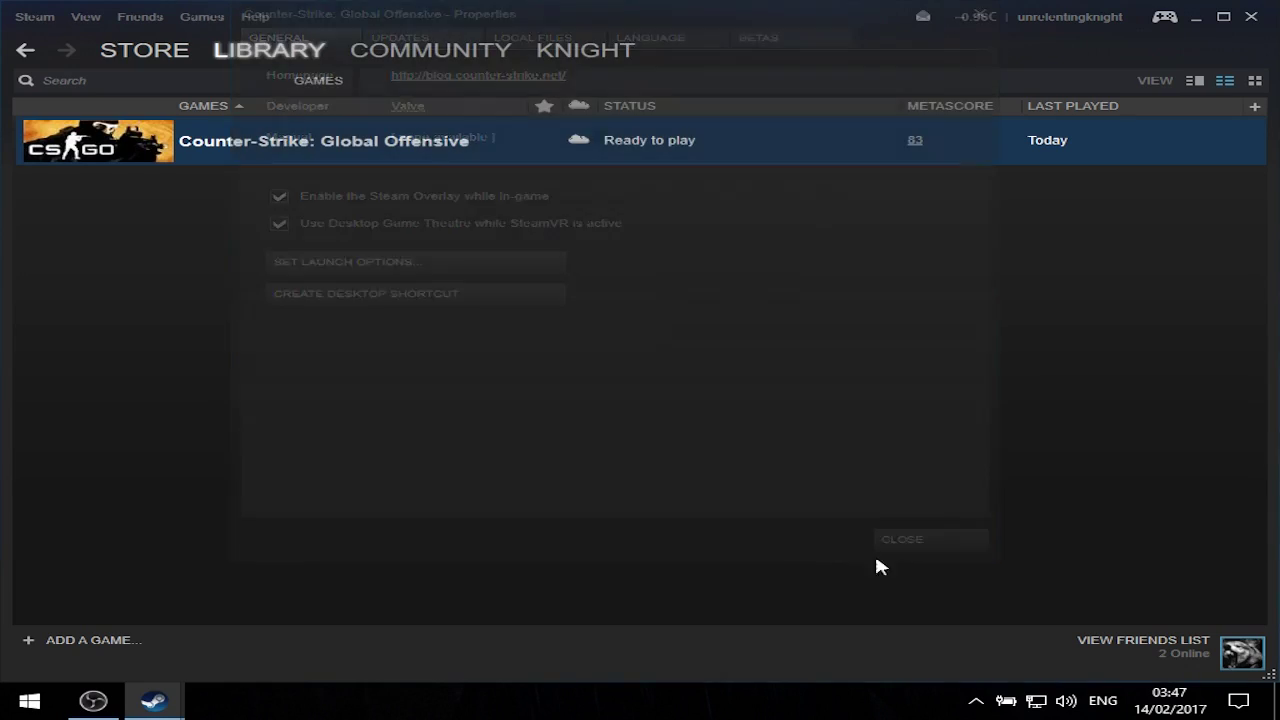
left_click(1251, 17)
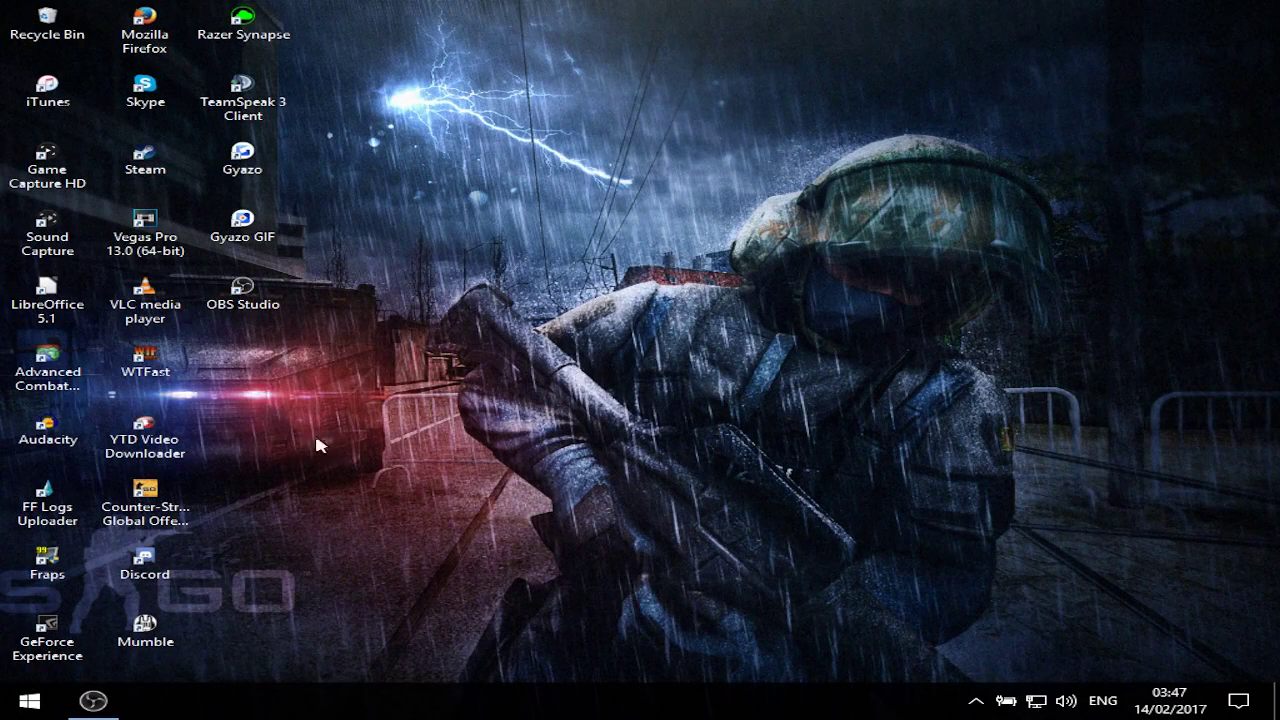
Step: Launch CS:GO from its desktop shortcut and wait for the main menu to load
double_click(145, 497)
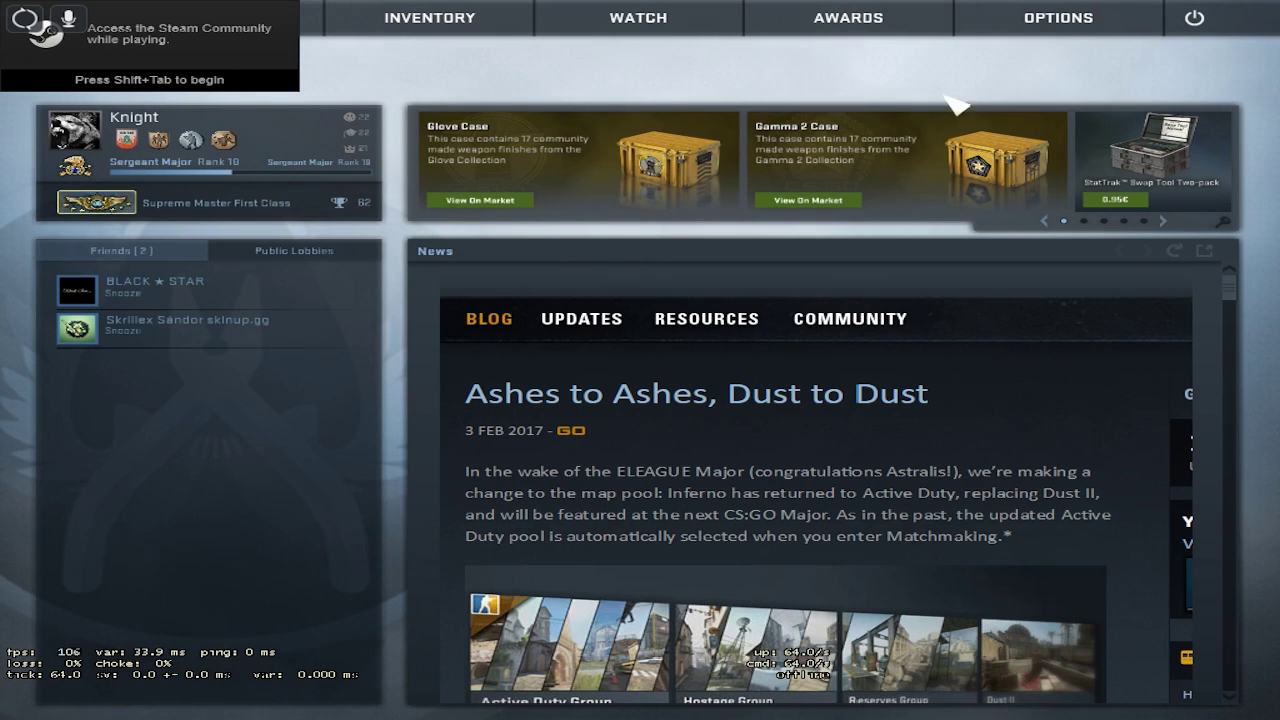
mouse_move(1005, 48)
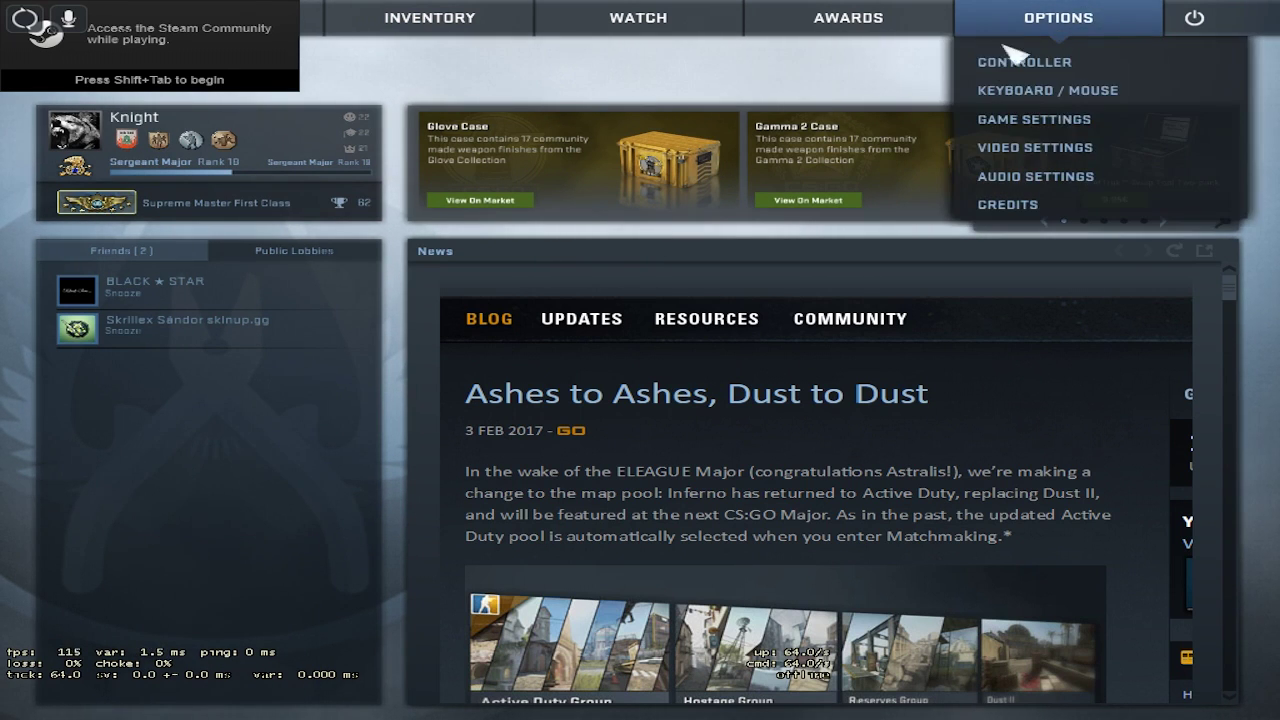
left_click(1025, 150)
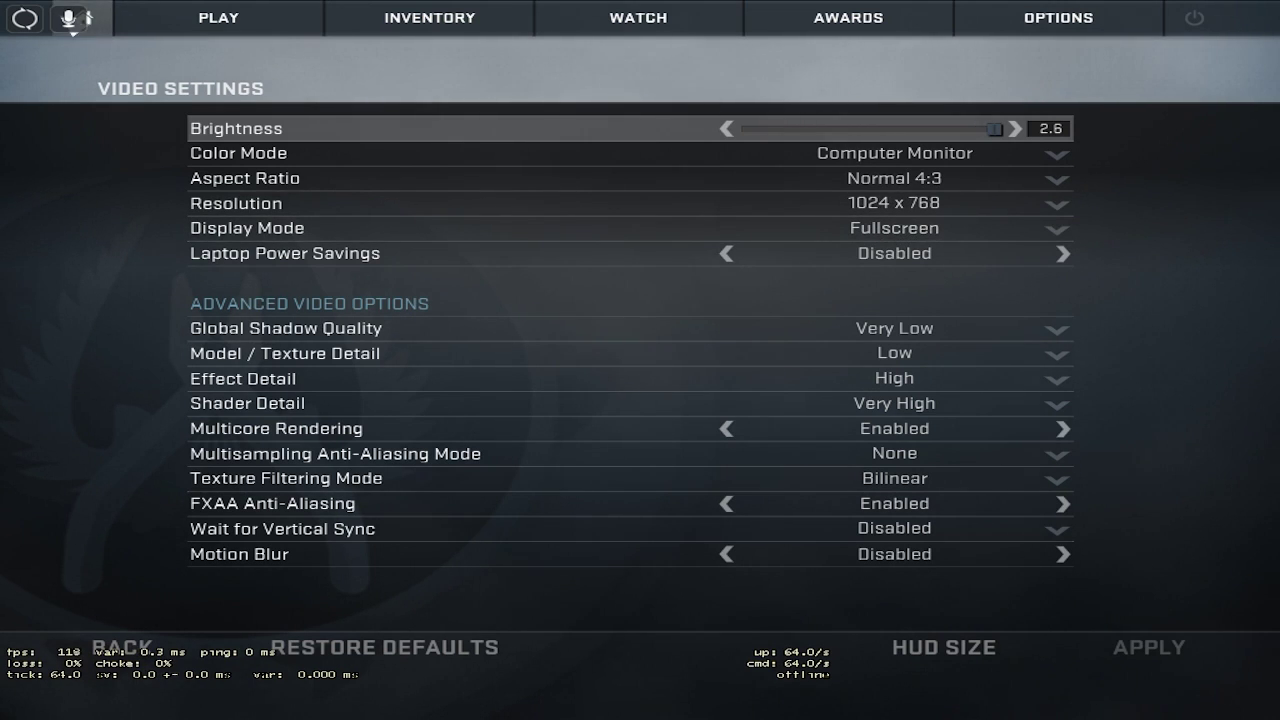
key("Escape")
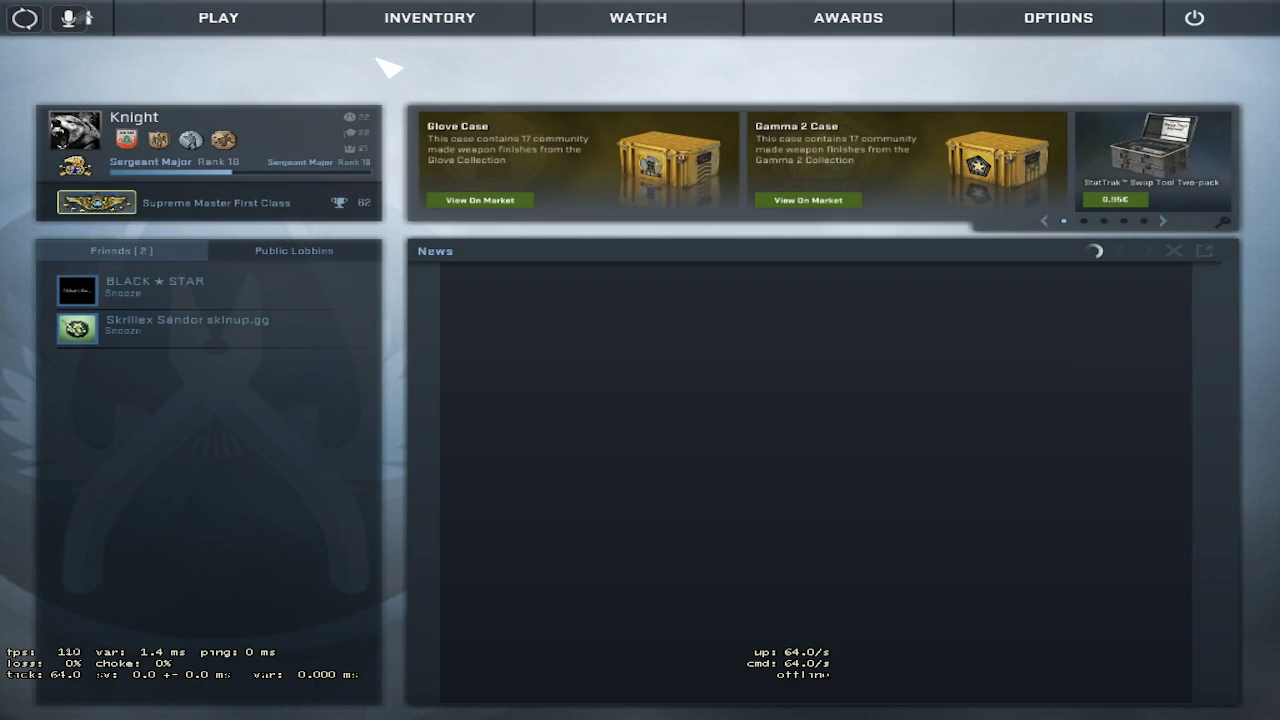